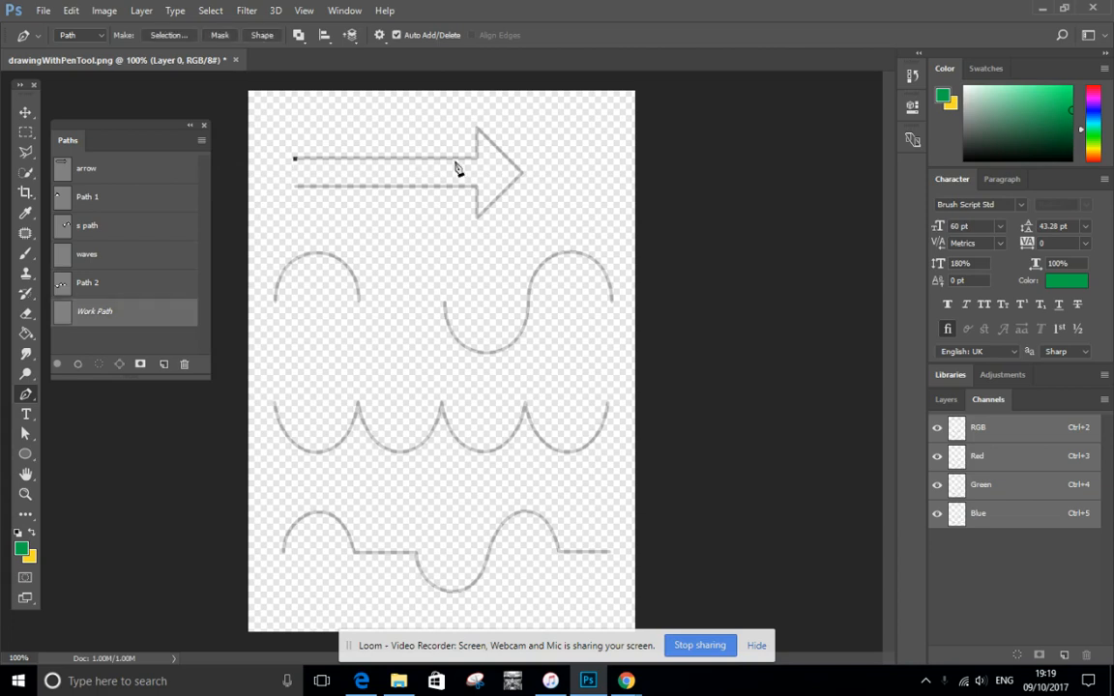
Step: Trace the arrow outline with straight Pen tool segments, from the shaft's upper edge around the head to the lower edge's left end
click(477, 159)
click(475, 129)
click(522, 174)
click(476, 216)
click(476, 186)
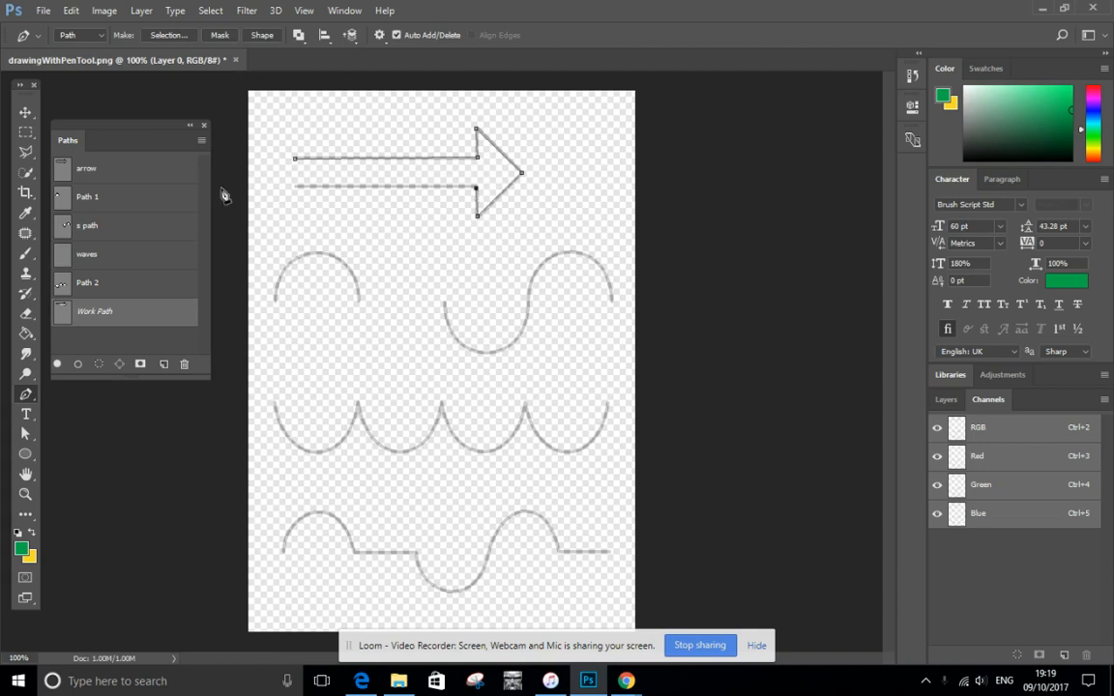
click(295, 185)
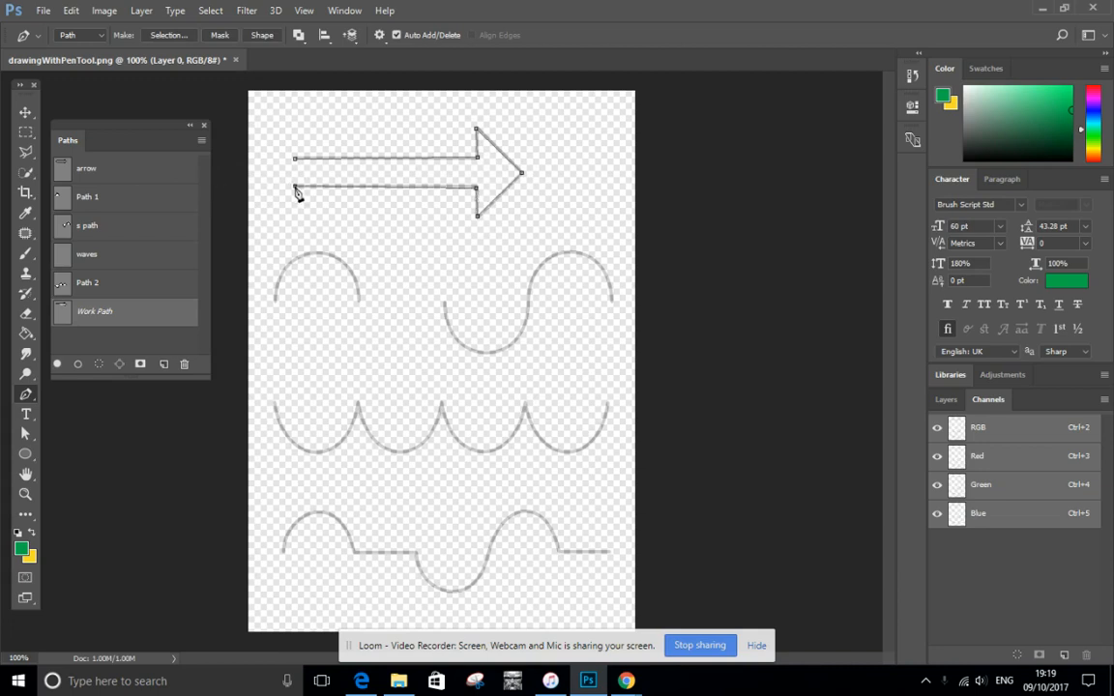
Step: Create a new path and trace the single arch below the arrow as one curved Pen segment
click(167, 366)
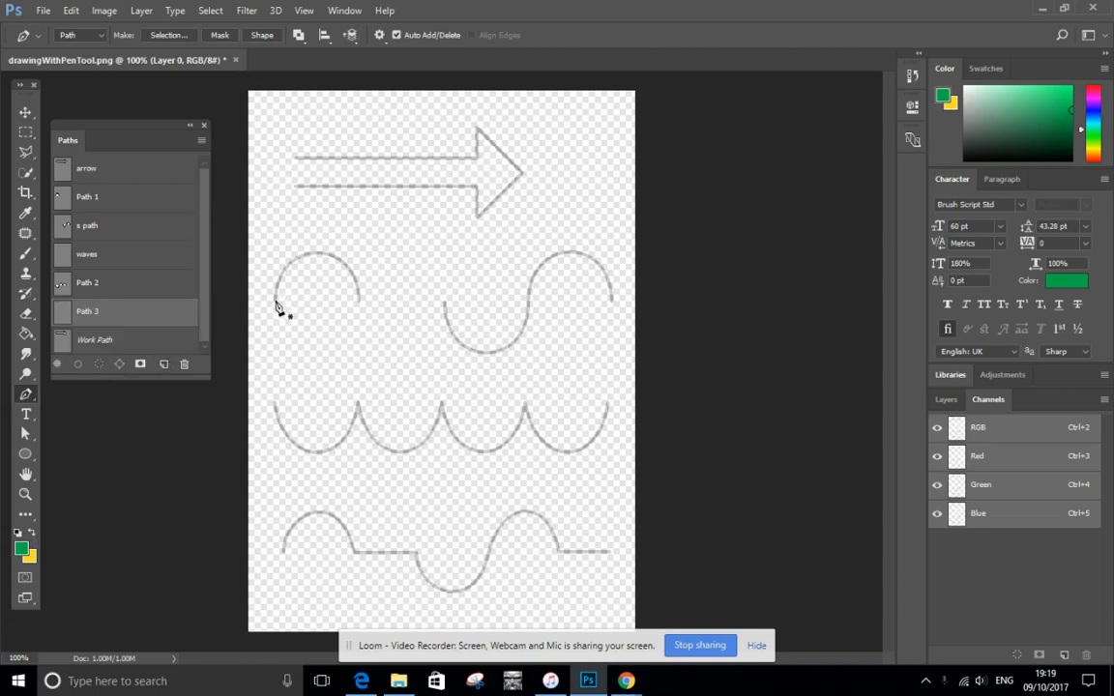
drag(277, 299, 274, 351)
drag(278, 245, 275, 240)
drag(360, 300, 361, 364)
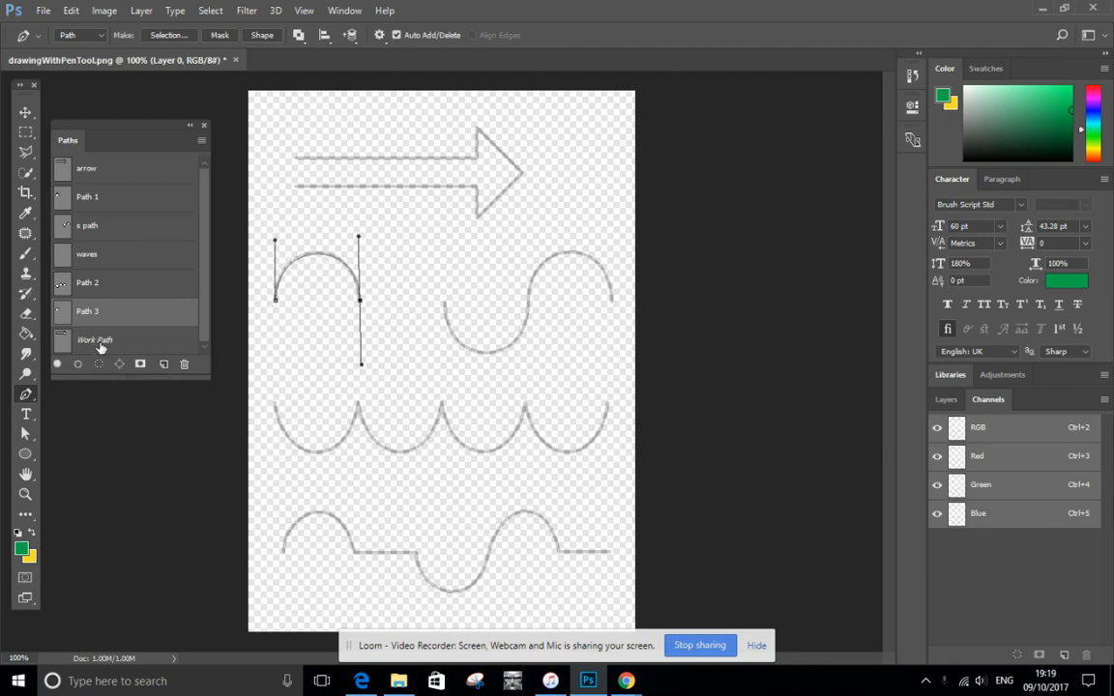
Step: Create another new path and trace the S-shaped curve with three smooth Pen anchor points
click(170, 288)
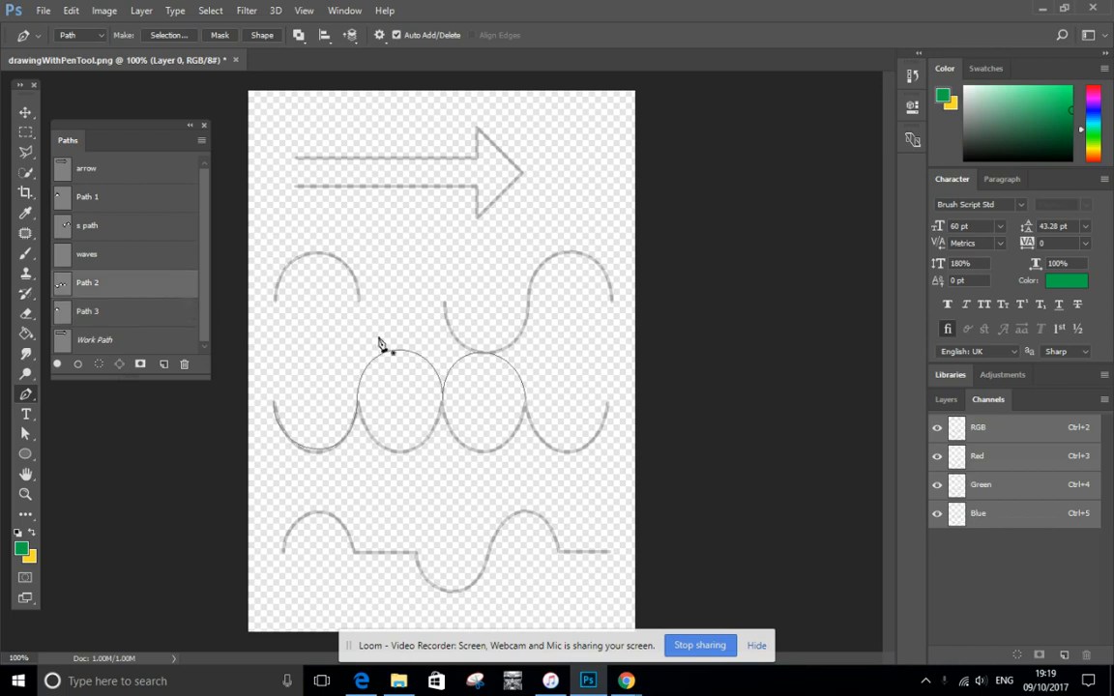
click(165, 365)
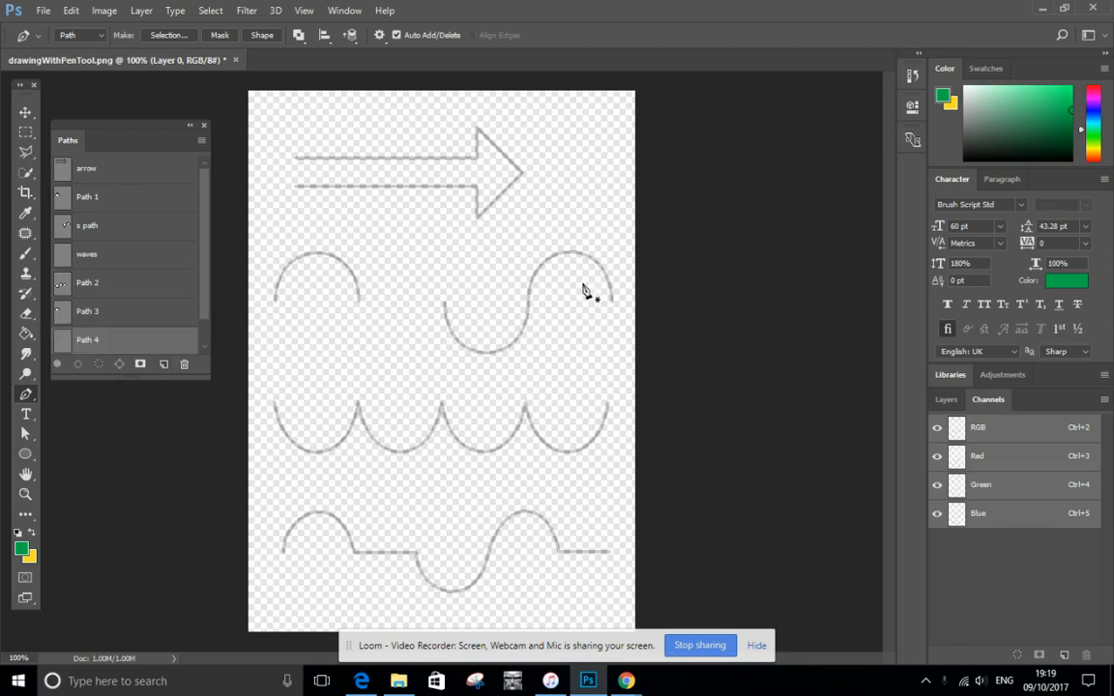
drag(444, 304, 444, 379)
drag(529, 312, 529, 253)
drag(612, 301, 611, 379)
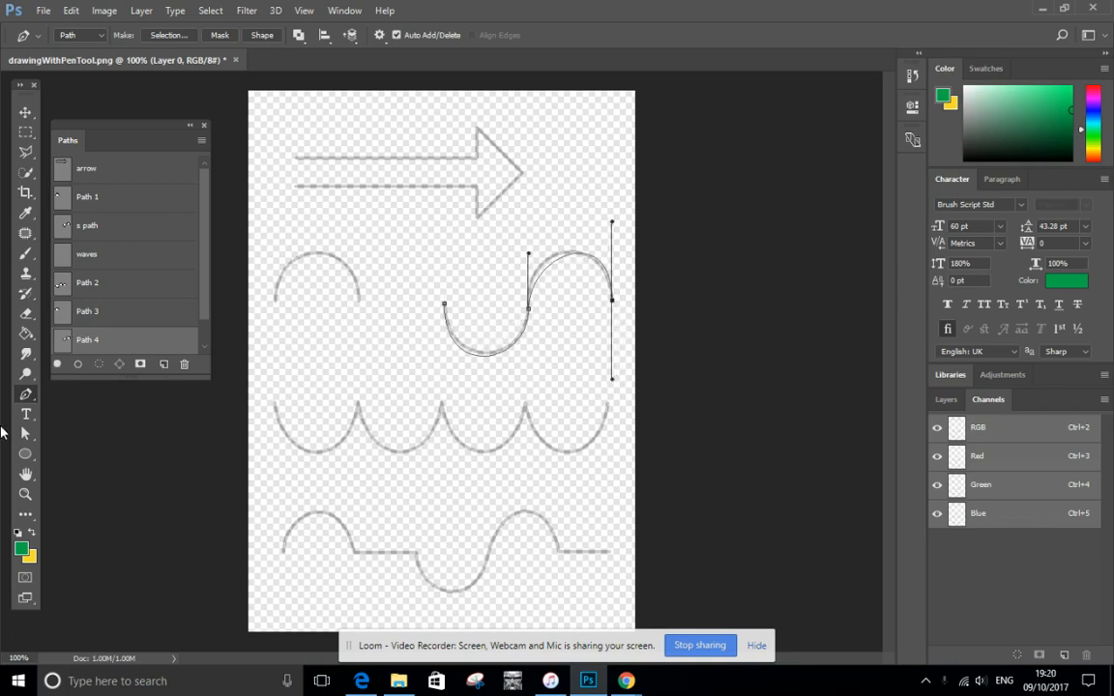
Step: Create a new path and trace the four connected scallops, with a sharp corner at each peak between them
click(165, 367)
drag(274, 404, 275, 459)
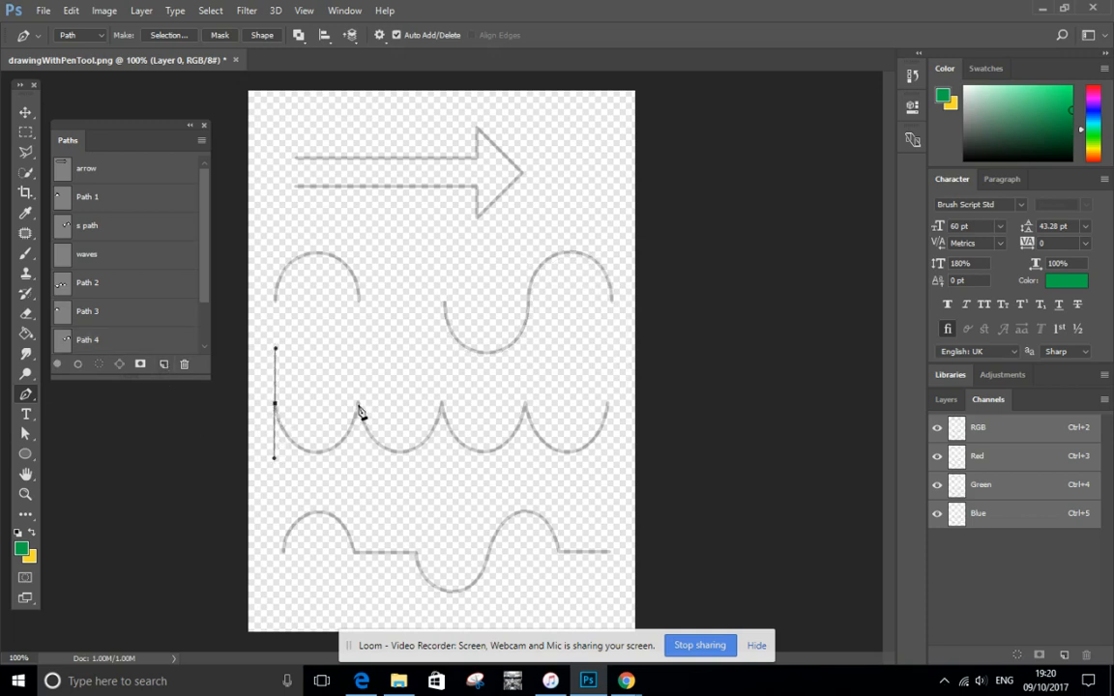
drag(358, 406, 353, 476)
drag(442, 406, 439, 491)
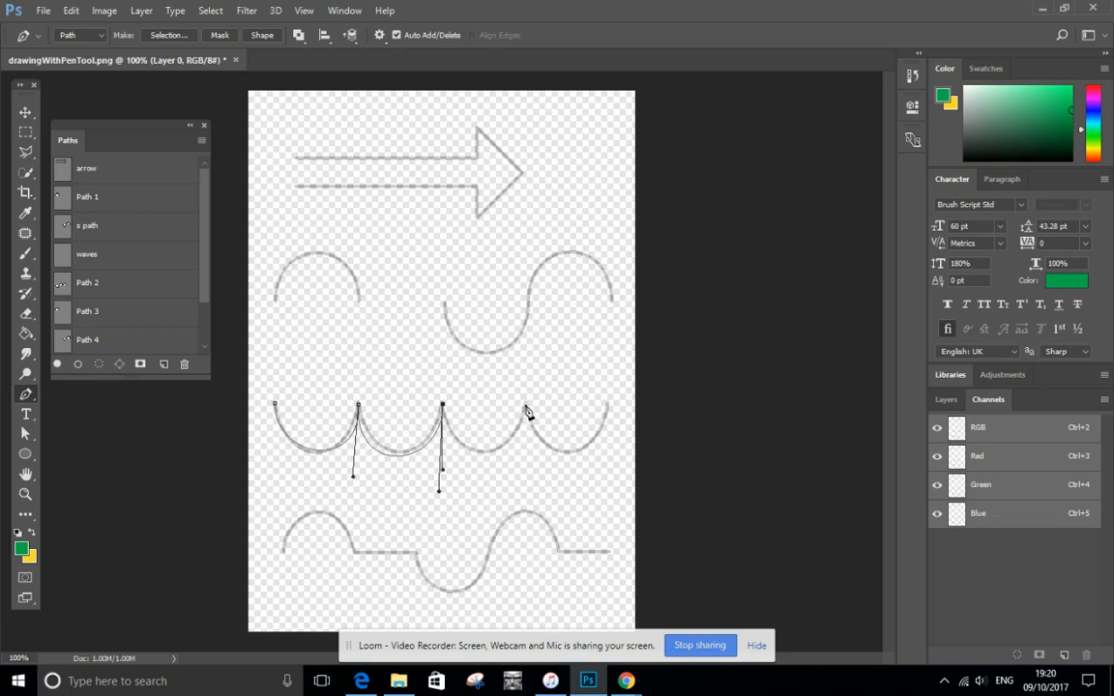
drag(525, 406, 523, 493)
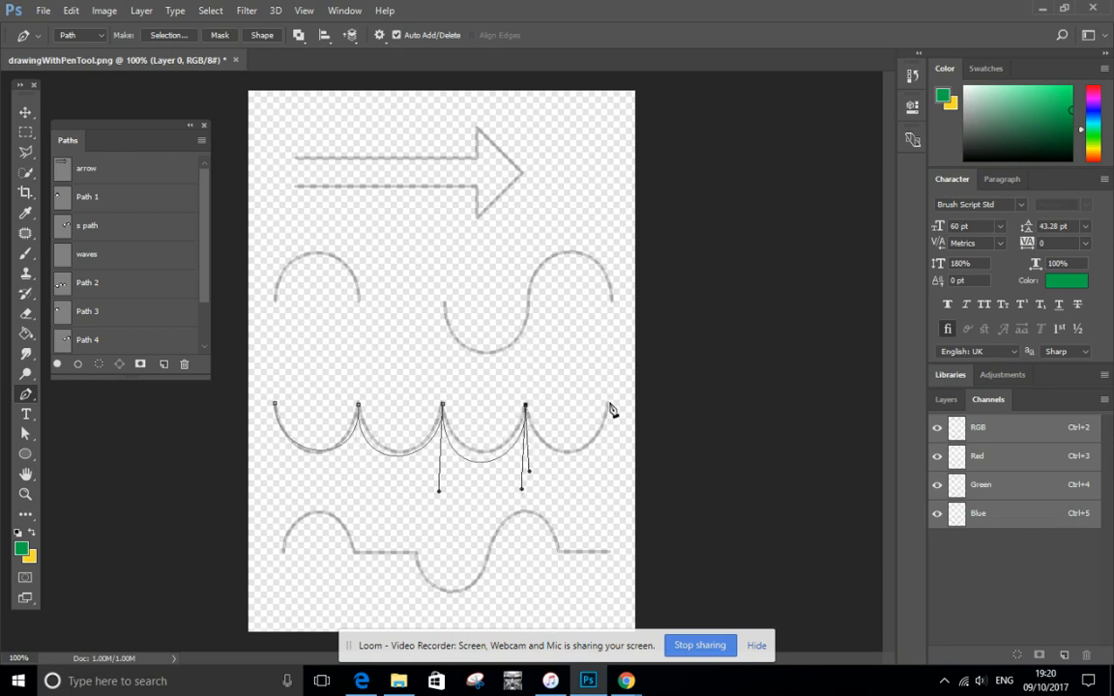
drag(610, 407, 611, 329)
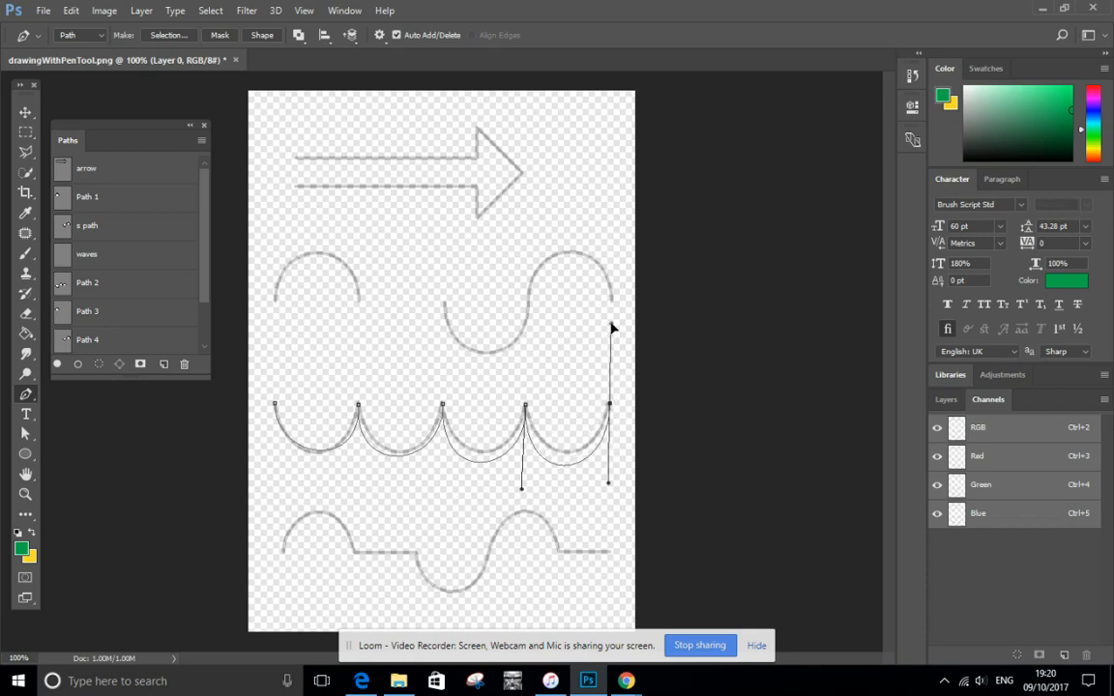
Step: Add an empty path and move the whole S-curve of Path 4 slightly down and left with the Path Selection Tool
click(164, 365)
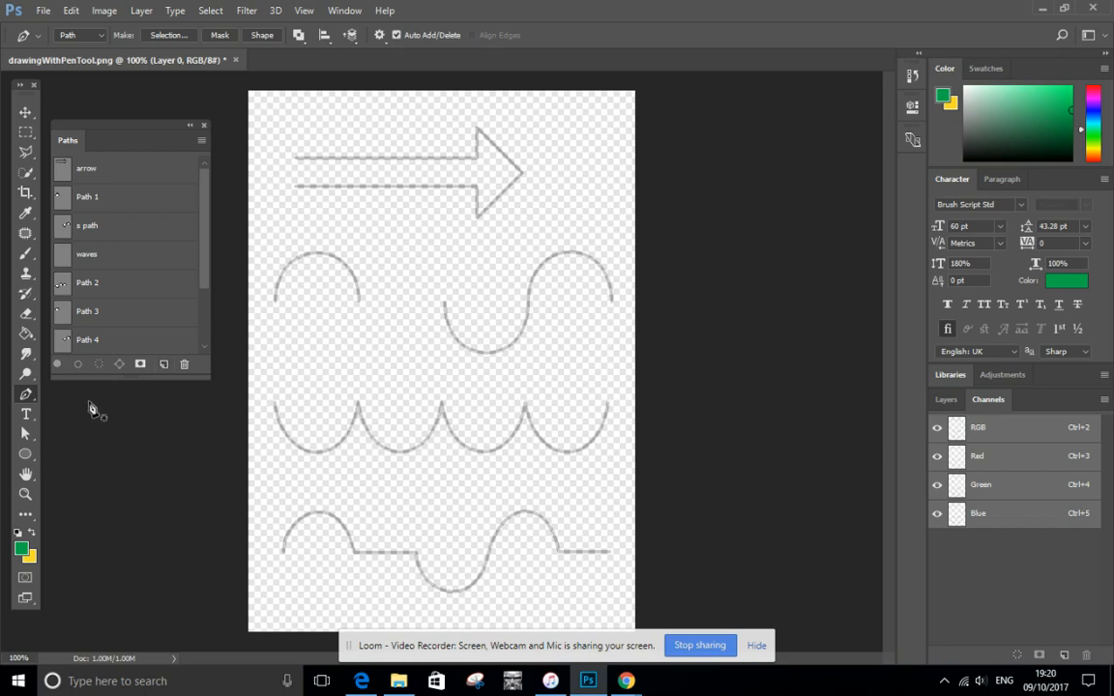
click(26, 437)
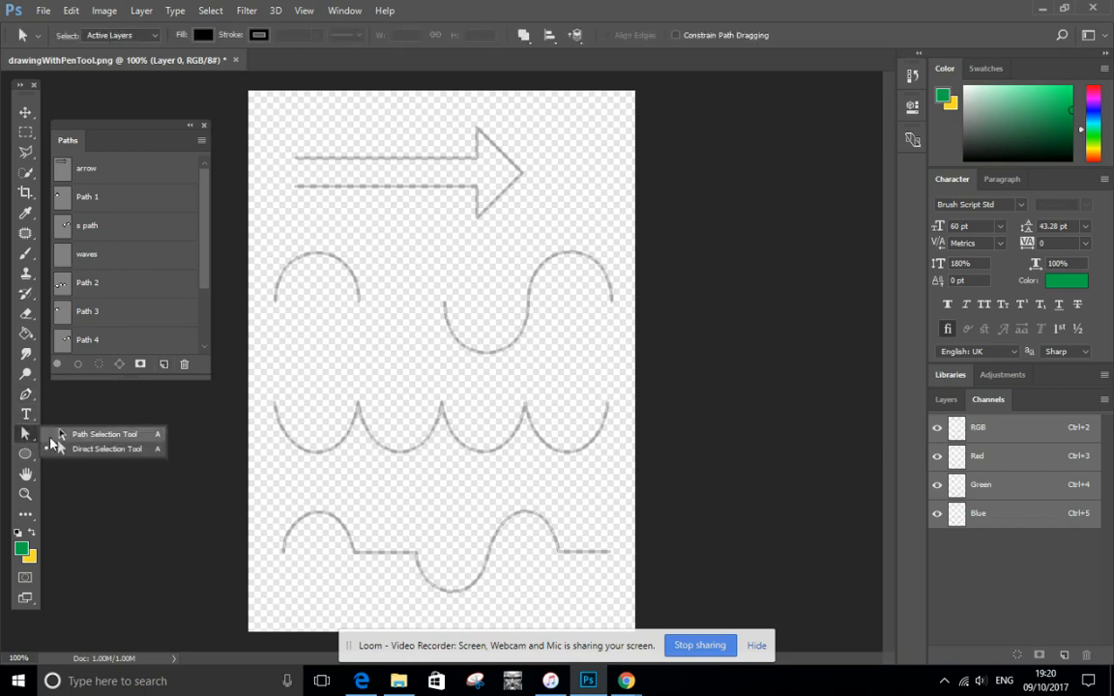
click(70, 440)
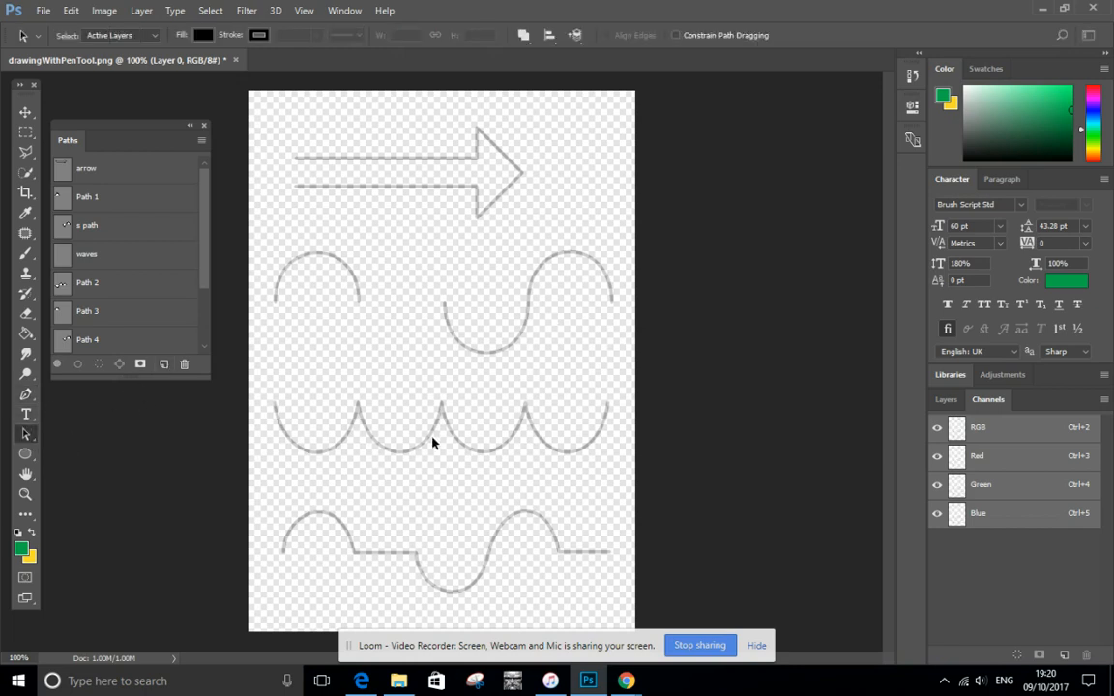
click(125, 347)
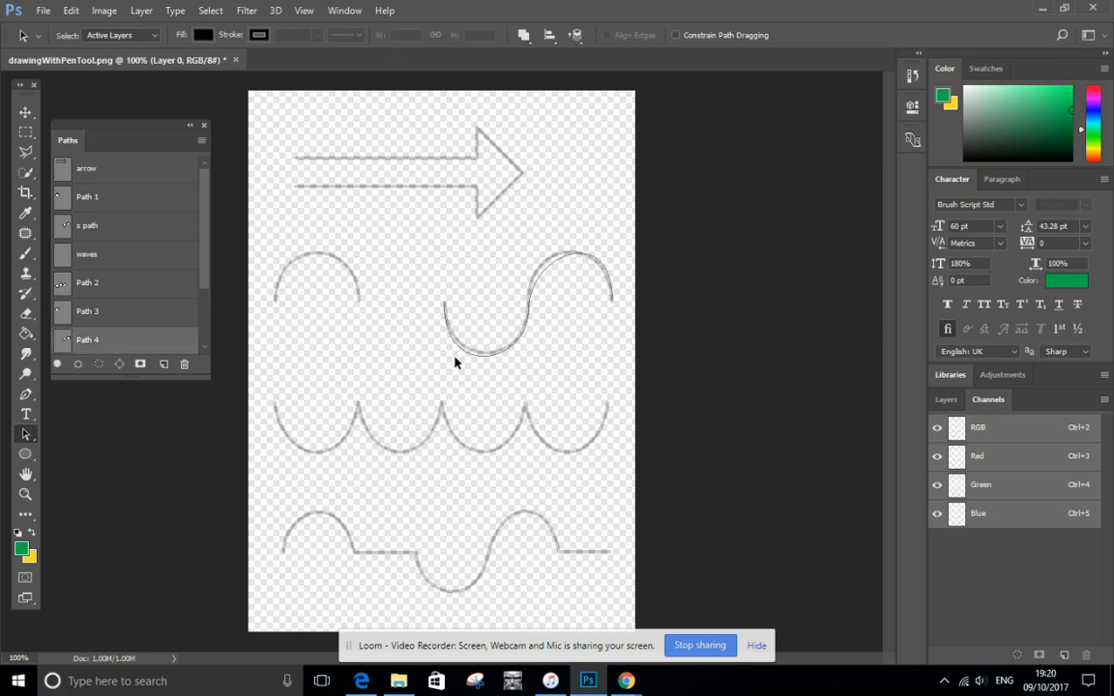
drag(477, 363, 446, 377)
Step: Reshape the S-curve with the Direct Selection Tool by moving its left end anchor slightly right and adjusting that anchor's upper handle
click(27, 434)
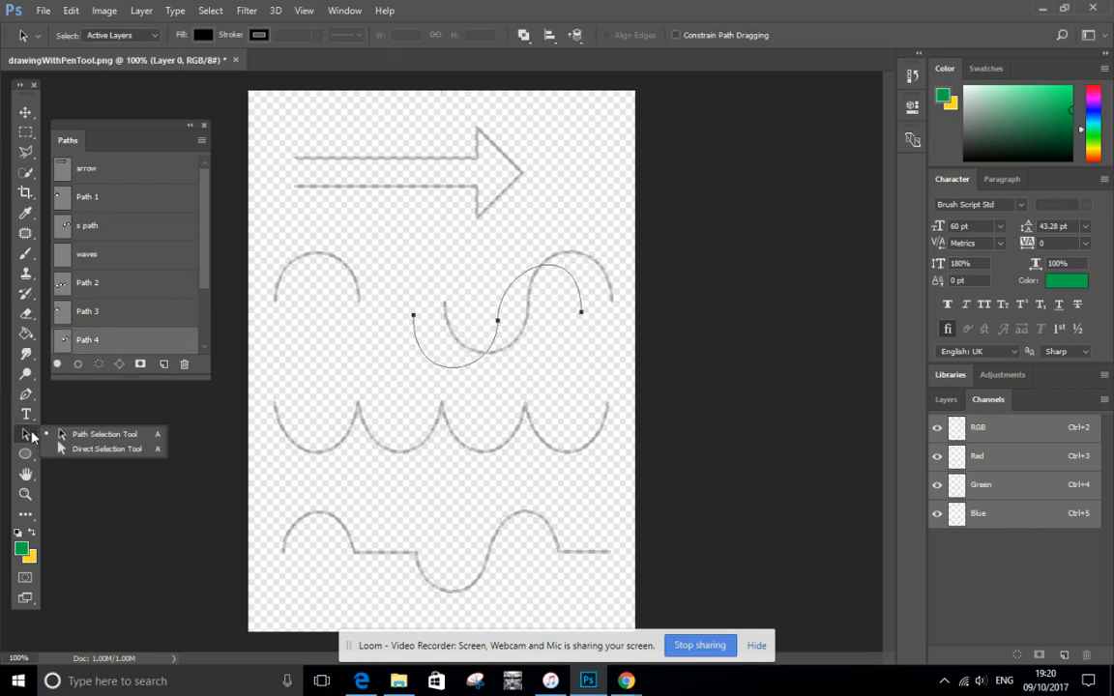
click(76, 451)
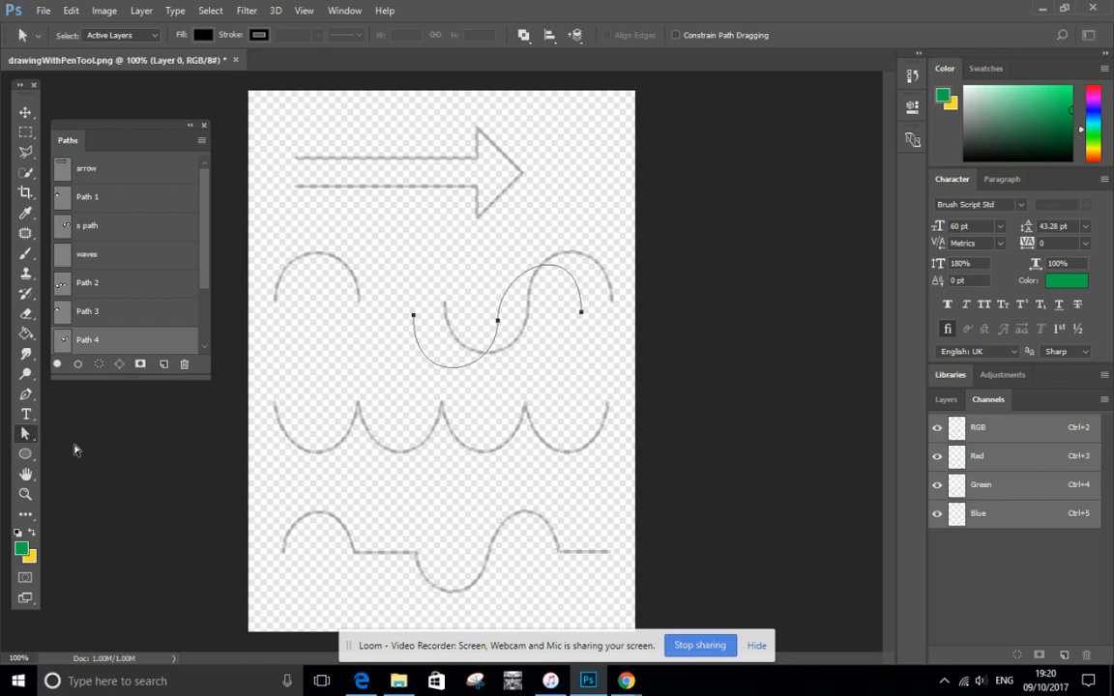
click(414, 317)
mouse_move(415, 318)
mouse_down()
mouse_move(383, 324)
mouse_move(435, 314)
mouse_move(392, 321)
mouse_move(402, 314)
mouse_move(486, 324)
mouse_move(400, 329)
mouse_move(426, 317)
mouse_up()
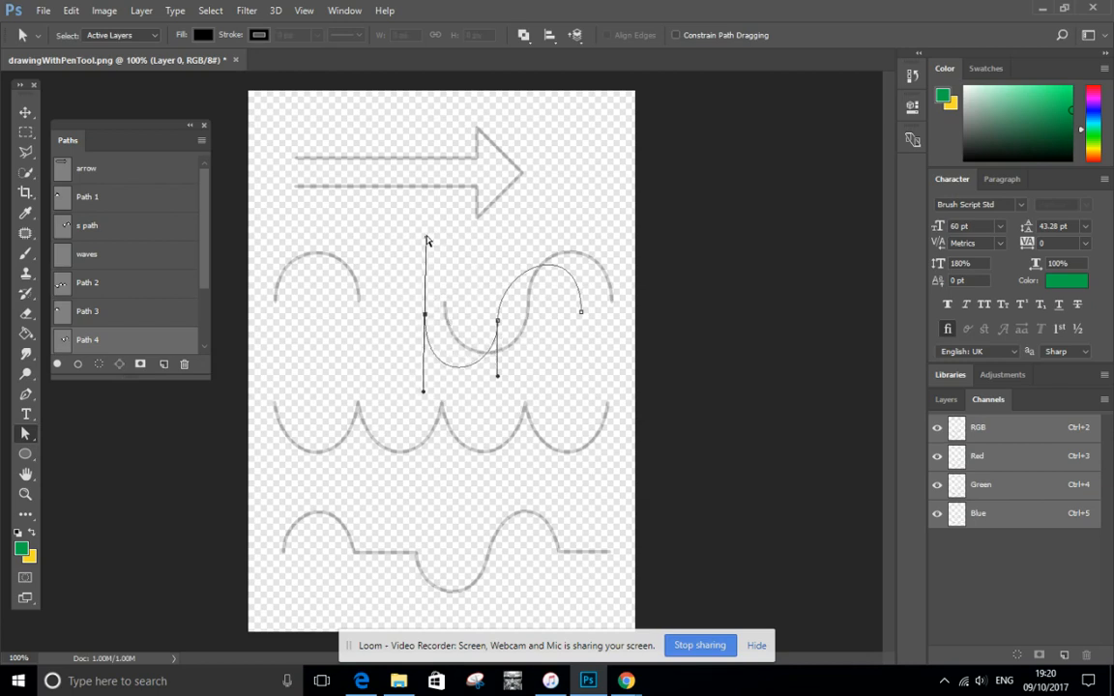
mouse_move(427, 241)
mouse_down()
mouse_move(418, 282)
mouse_move(425, 239)
mouse_up()
Step: On a new path, trace the bottom line's first arch and straight segment with the Pen tool, removing the outgoing handle at their junction
click(184, 365)
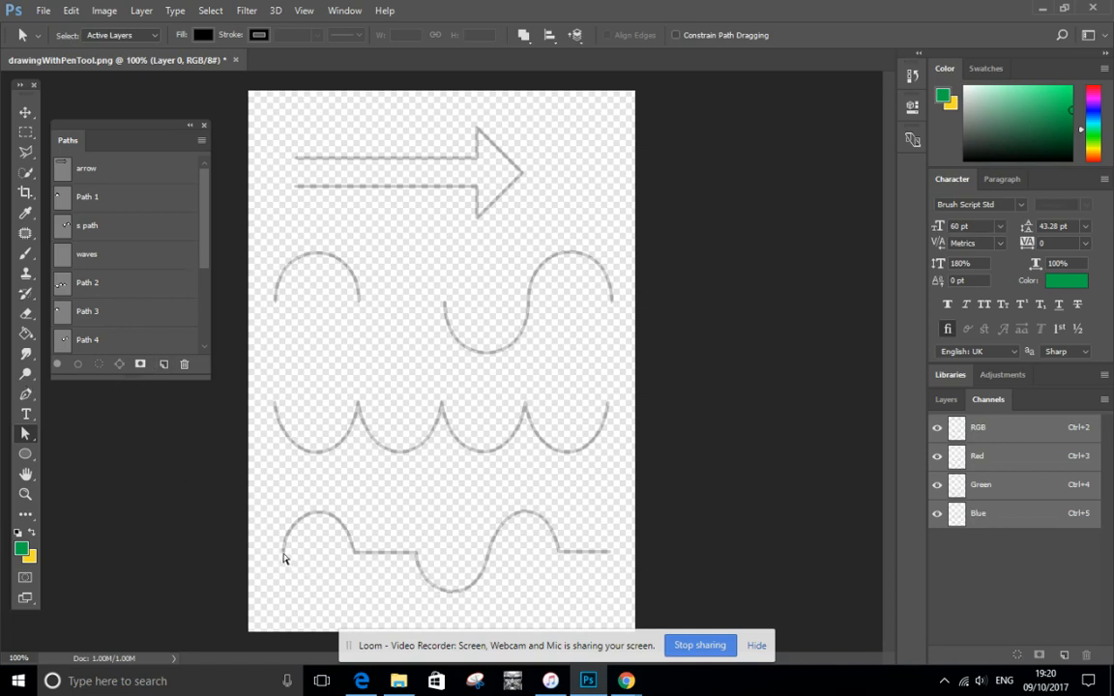
click(29, 391)
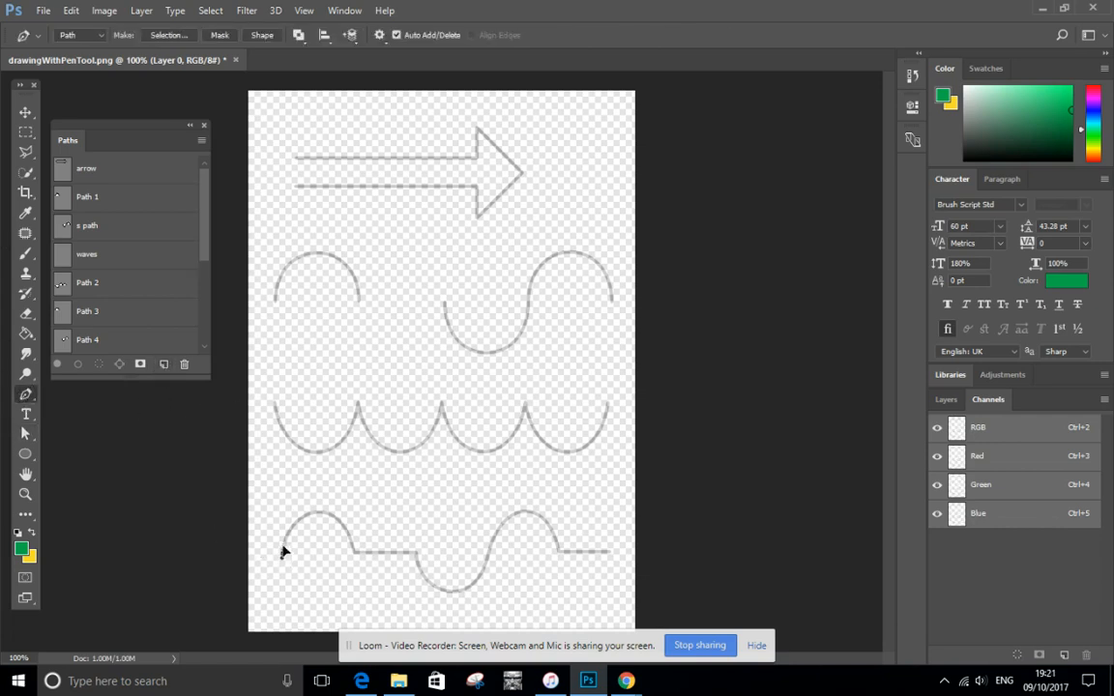
drag(283, 552, 281, 474)
drag(355, 552, 356, 621)
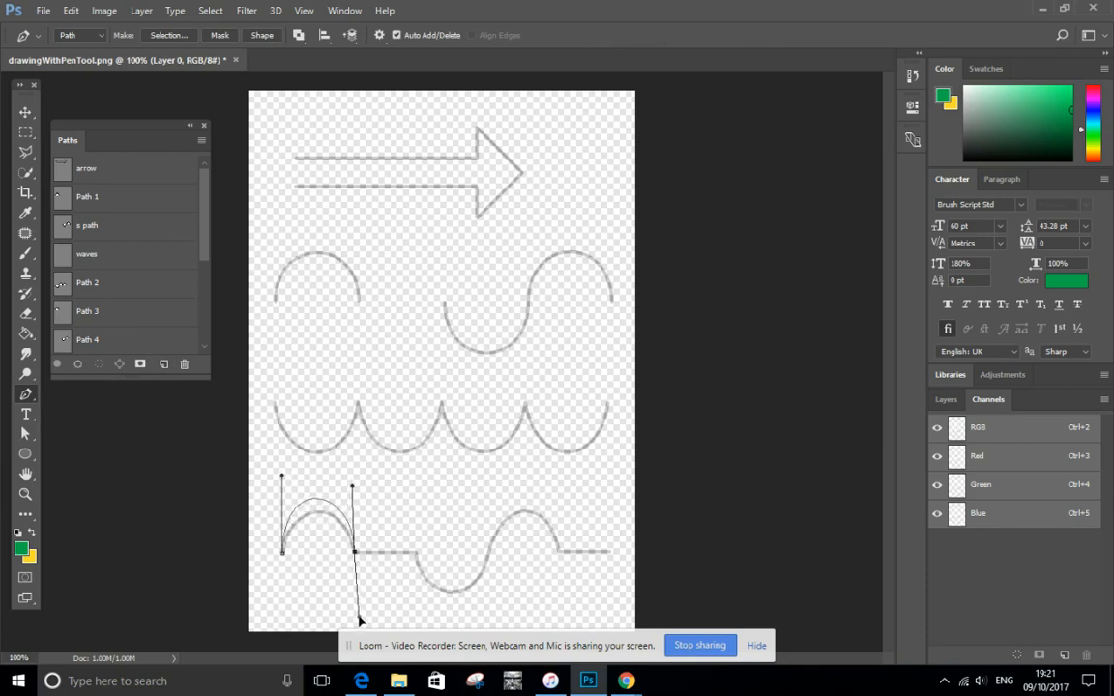
alt+click(354, 552)
click(417, 555)
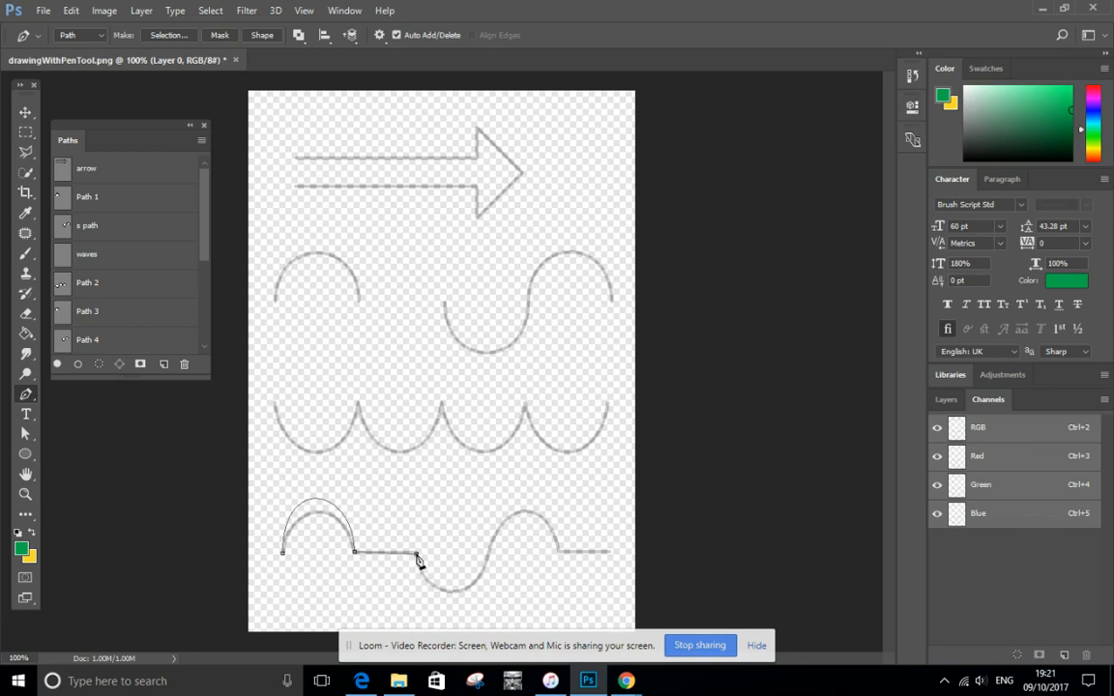
Step: Continue the bottom path through the valley and second arch, ending with the final straight segment
mouse_move(417, 553)
mouse_down()
mouse_move(419, 607)
mouse_move(420, 559)
mouse_up()
mouse_move(417, 600)
mouse_down()
mouse_move(367, 567)
mouse_move(416, 592)
mouse_move(417, 613)
mouse_up()
drag(490, 561, 489, 515)
mouse_move(558, 552)
mouse_down()
mouse_move(558, 613)
mouse_move(478, 592)
mouse_move(549, 523)
mouse_move(491, 515)
mouse_move(518, 552)
mouse_move(681, 557)
mouse_move(524, 557)
mouse_move(584, 552)
mouse_move(561, 557)
mouse_up()
click(609, 553)
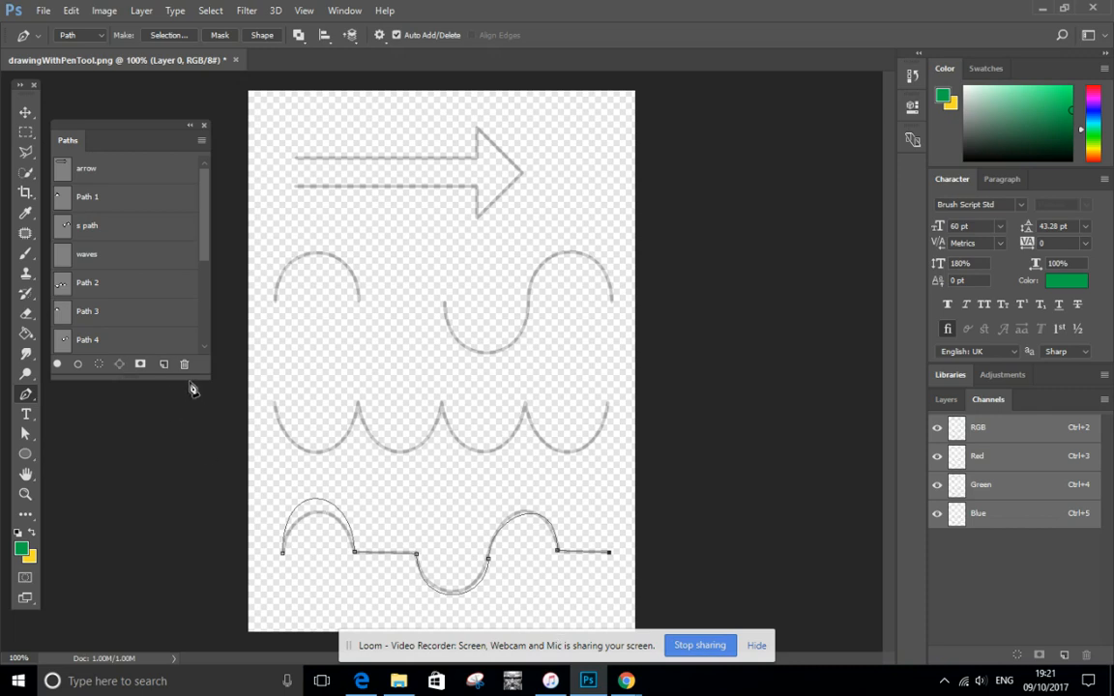
Step: Enlarge the Paths panel to list every path and delete the final anchor point of the bottom wave path
drag(185, 376, 162, 562)
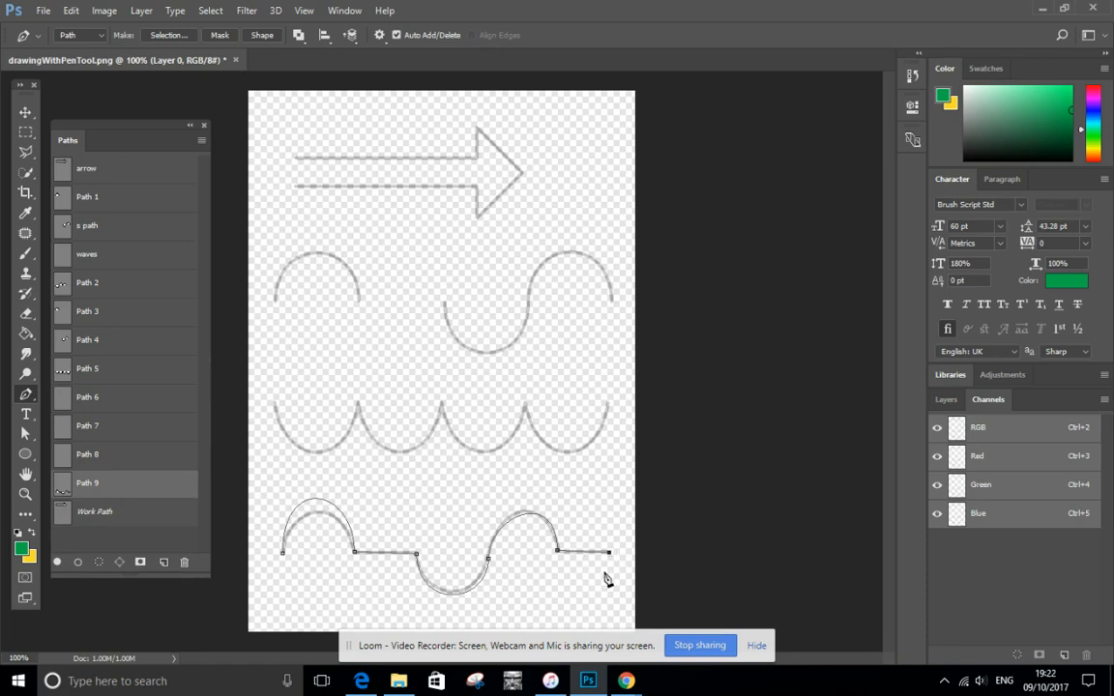
key(Delete)
key(Delete)
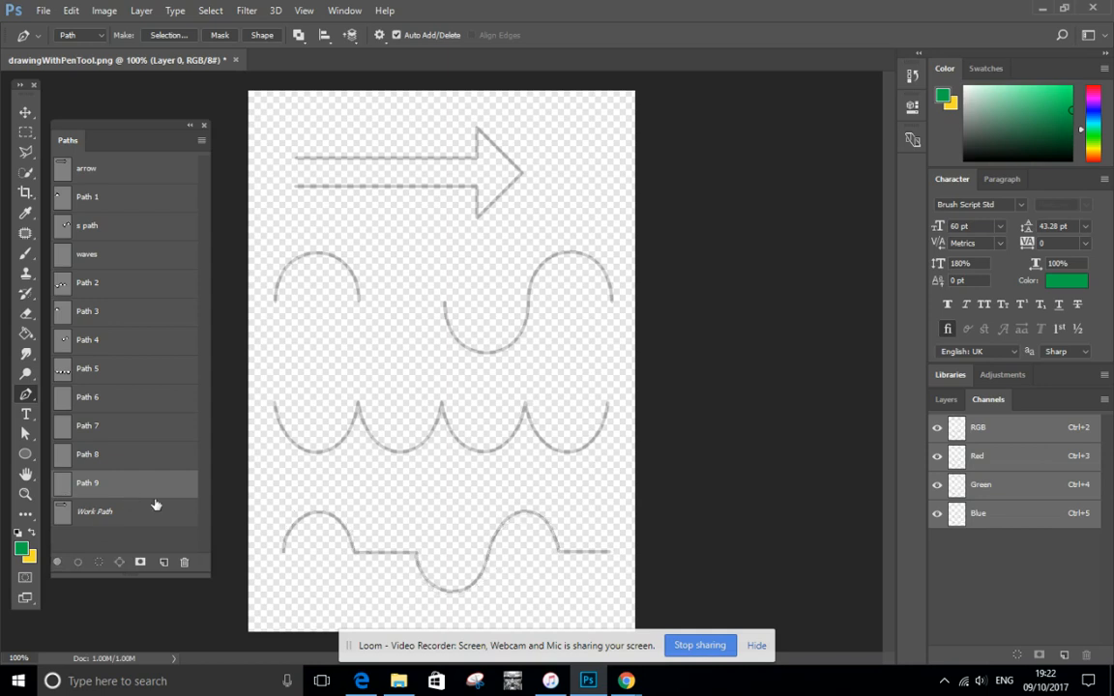
key(ctrl+z)
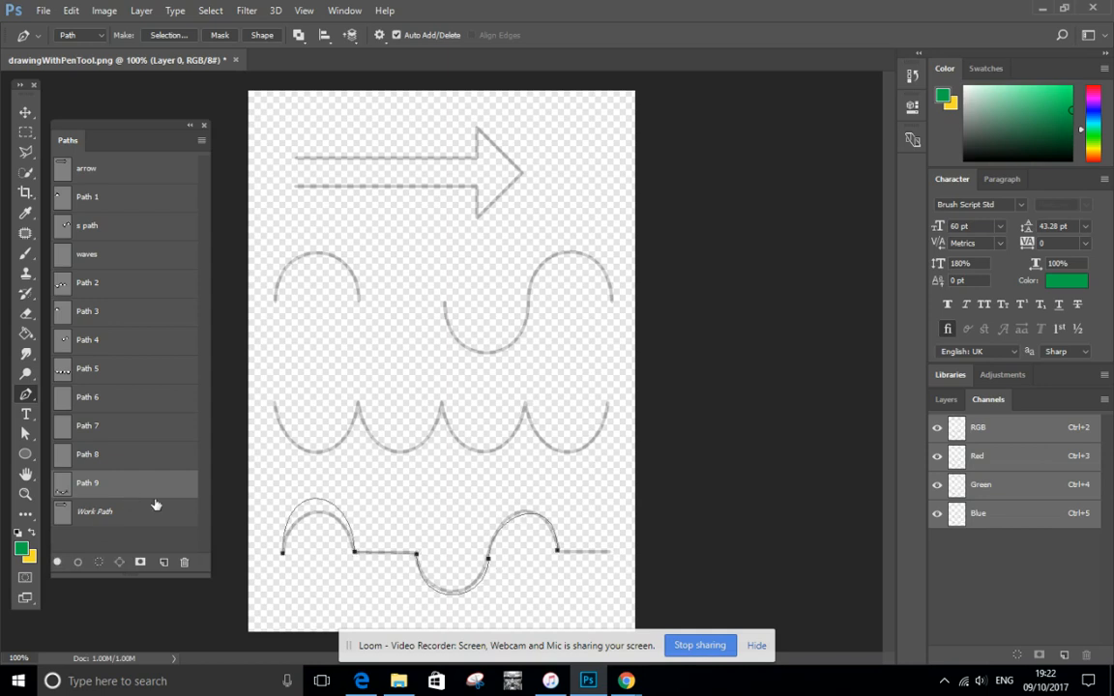
Step: Remove the anchor between the first arch and the straight segment of Path 9 with the Delete Anchor Point Tool
click(25, 395)
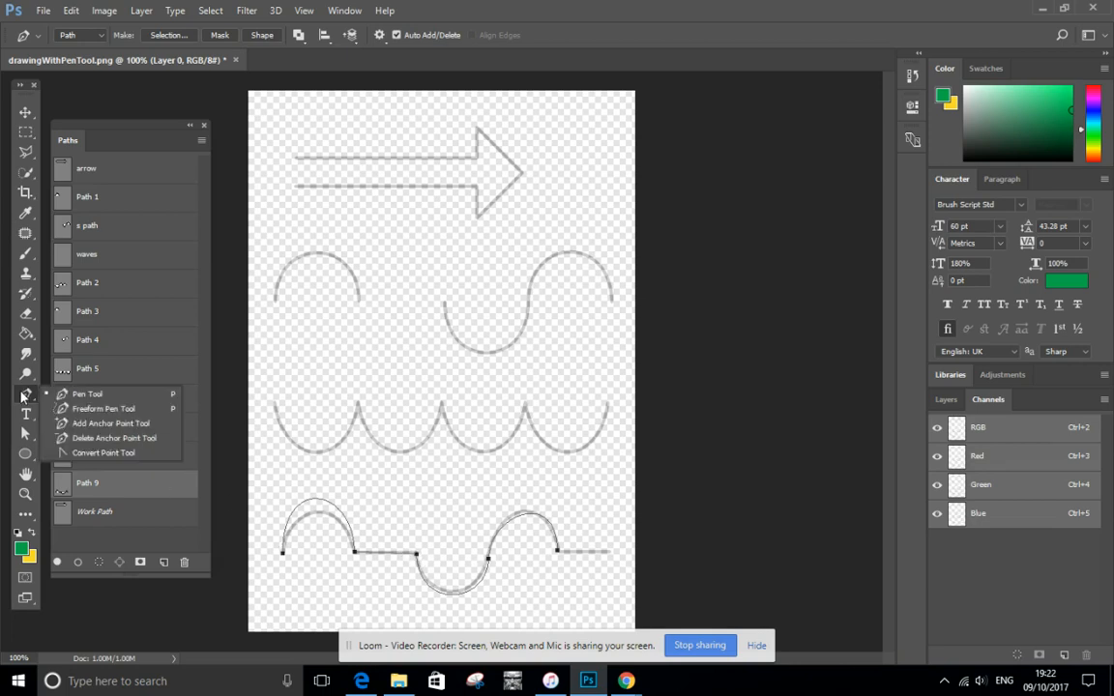
click(114, 438)
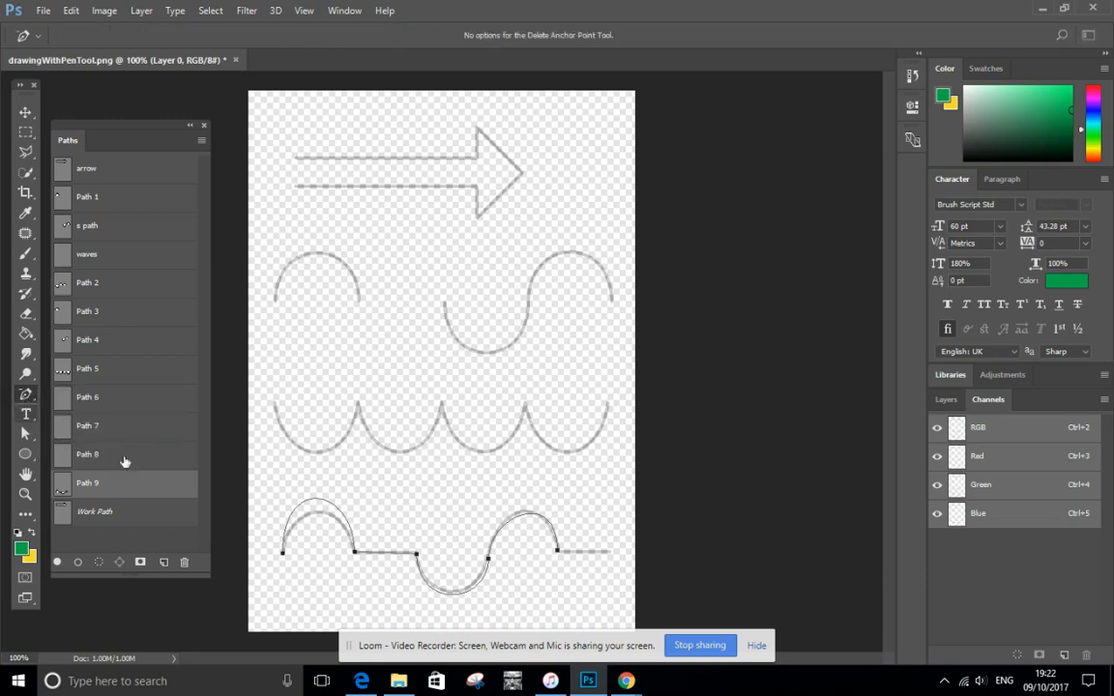
click(354, 553)
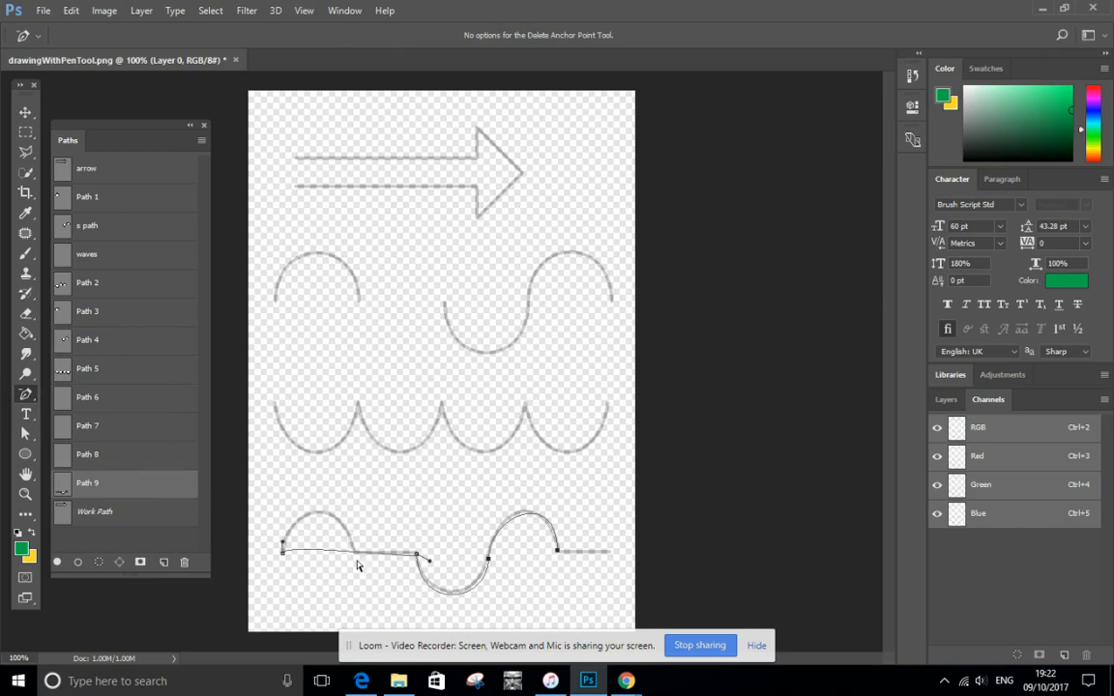
Step: Add an anchor point to the flattened first segment of Path 9, near the traced arch's right end, with the Add Anchor Point Tool
right_click(23, 397)
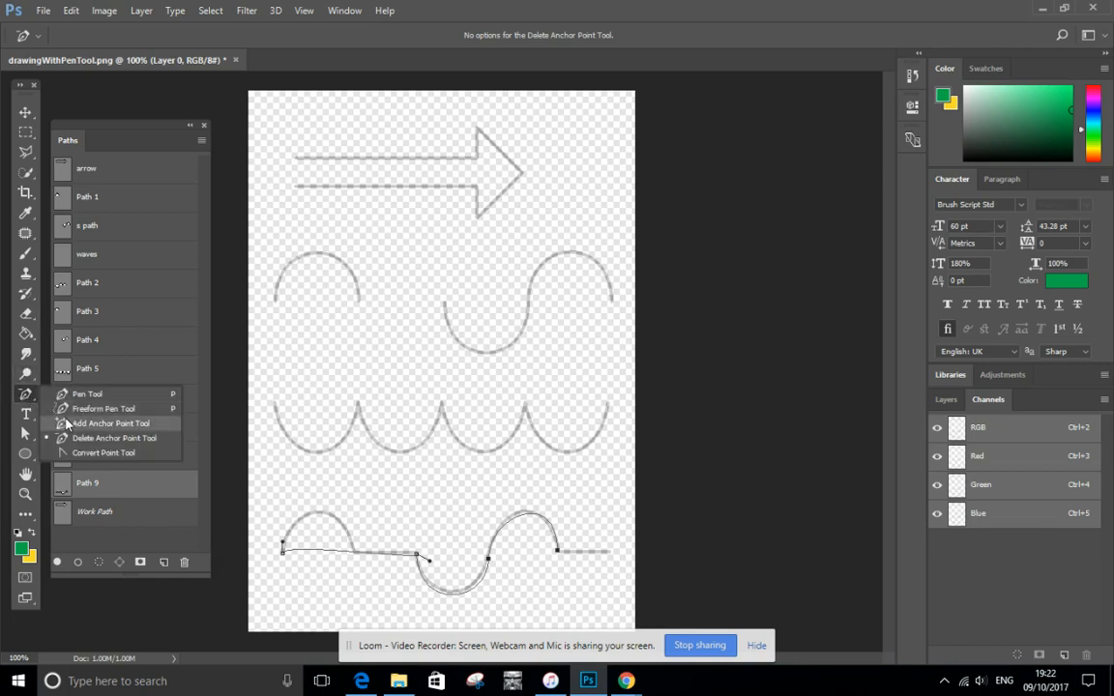
click(73, 382)
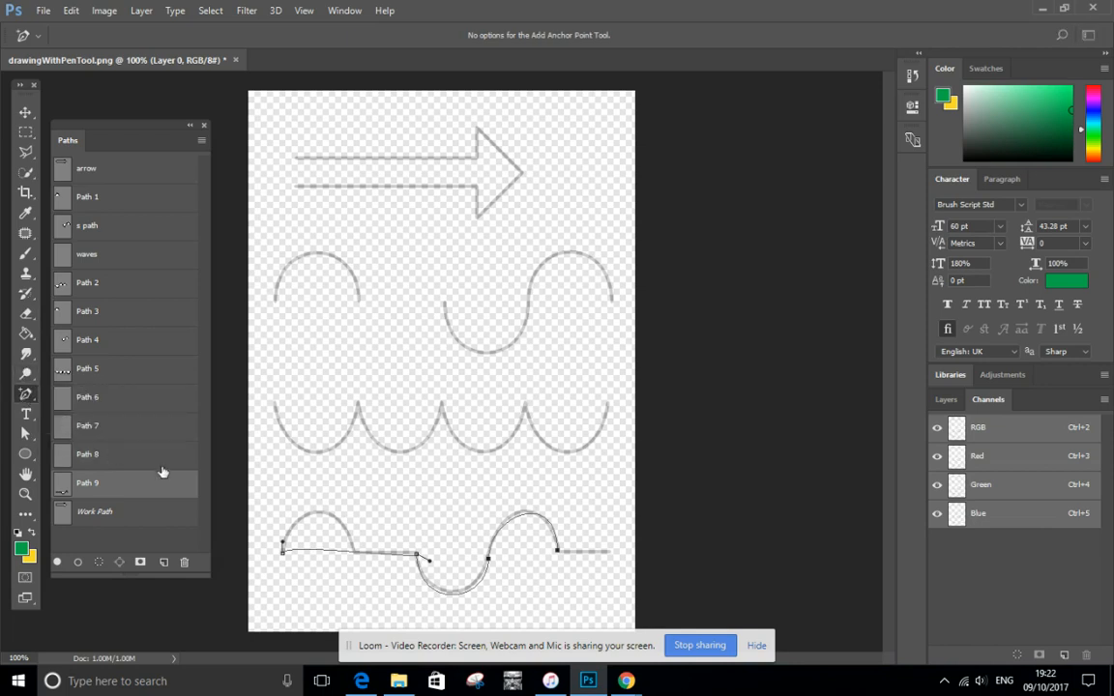
right_click(26, 394)
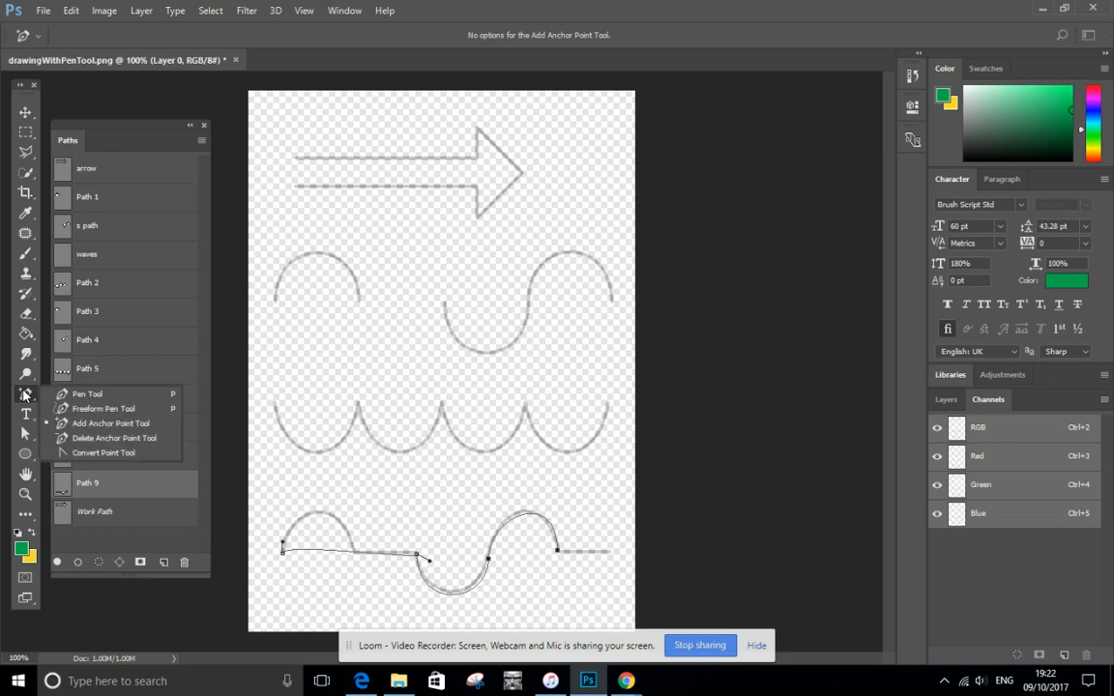
click(74, 422)
click(360, 557)
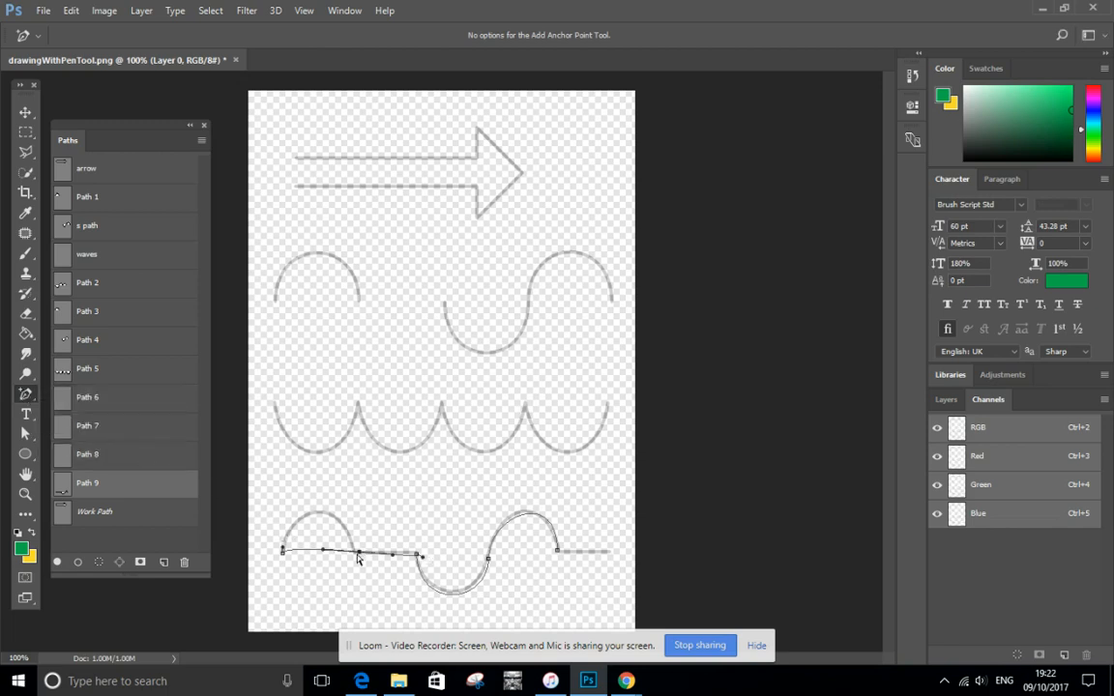
Step: Pull the added anchor point of Path 9 up above the first arch with the Direct Selection Tool
click(23, 436)
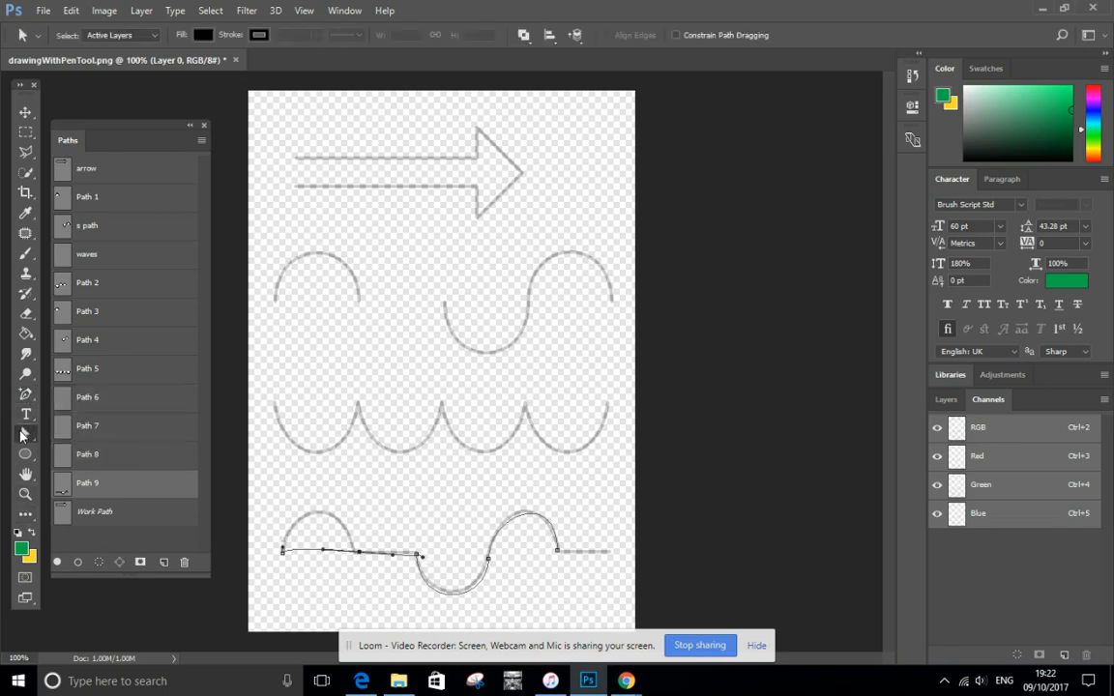
right_click(23, 438)
click(70, 449)
drag(362, 556, 337, 467)
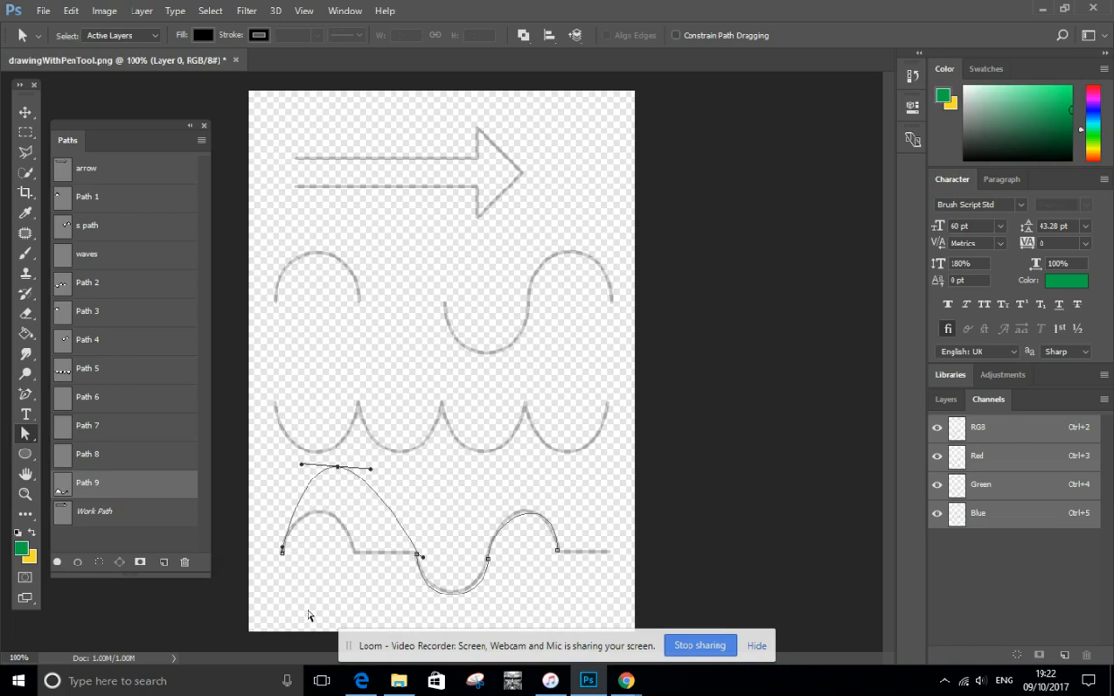